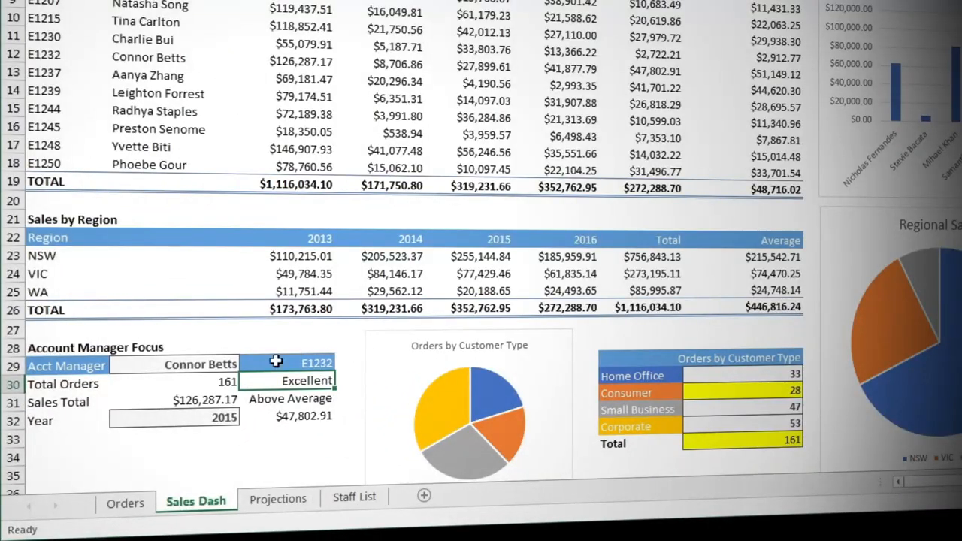
Choose the last account manager in the list for the Account Manager Focus section in cell B29.
{"action": "left_click", "coordinate": [206, 364]}
{"action": "left_click", "coordinate": [248, 366]}
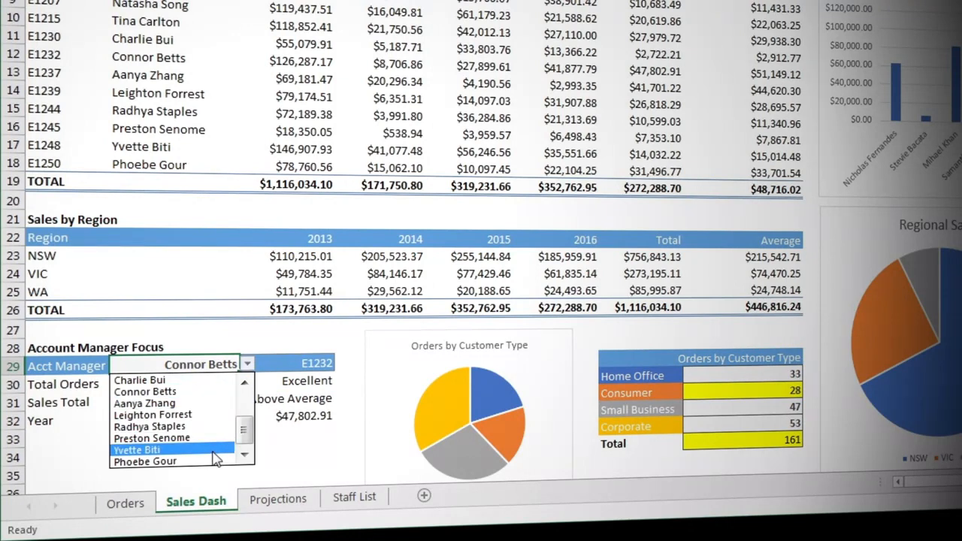
{"action": "left_click", "coordinate": [145, 461]}
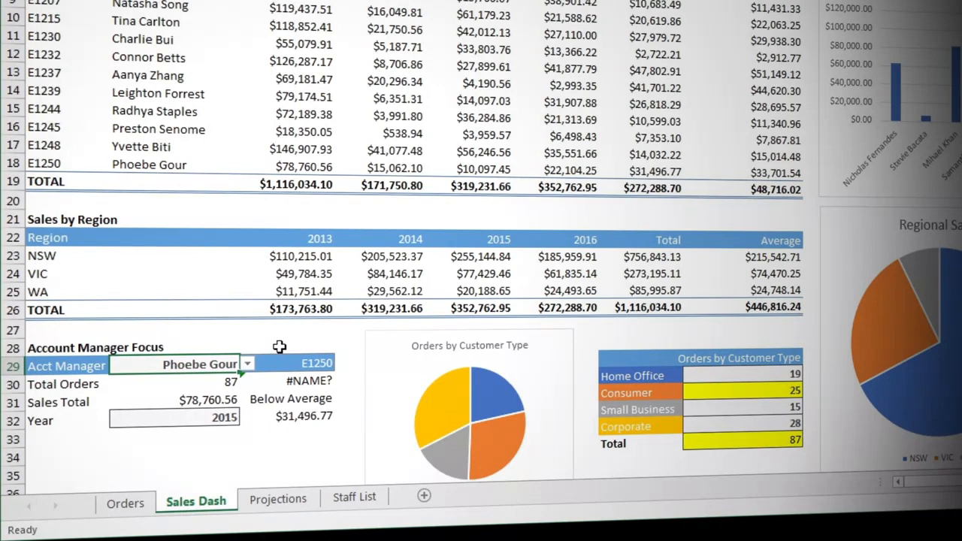
Review the nested IF rating formula in cell C30 without changing it and start Evaluate Formula on that cell.
{"action": "double_click", "coordinate": [300, 381]}
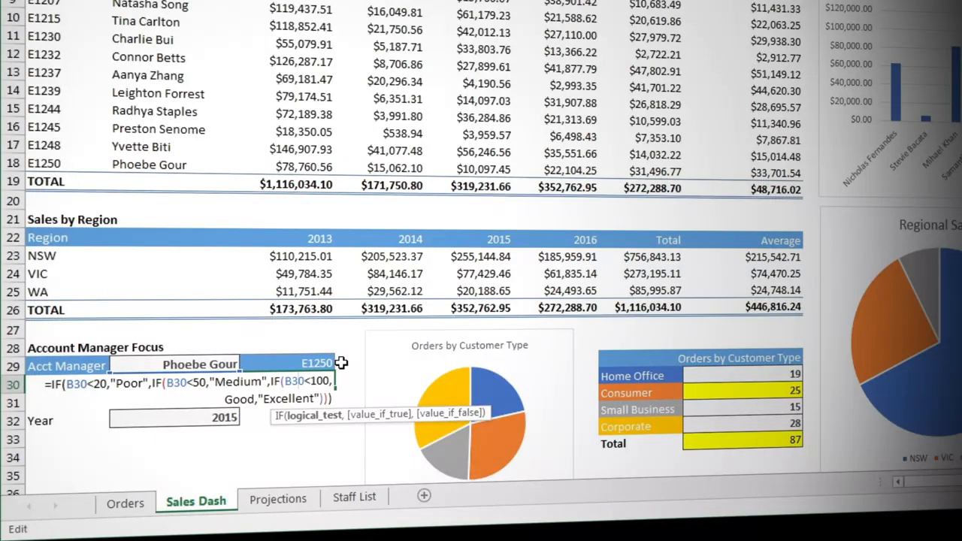
{"action": "key", "text": "ctrl+Return"}
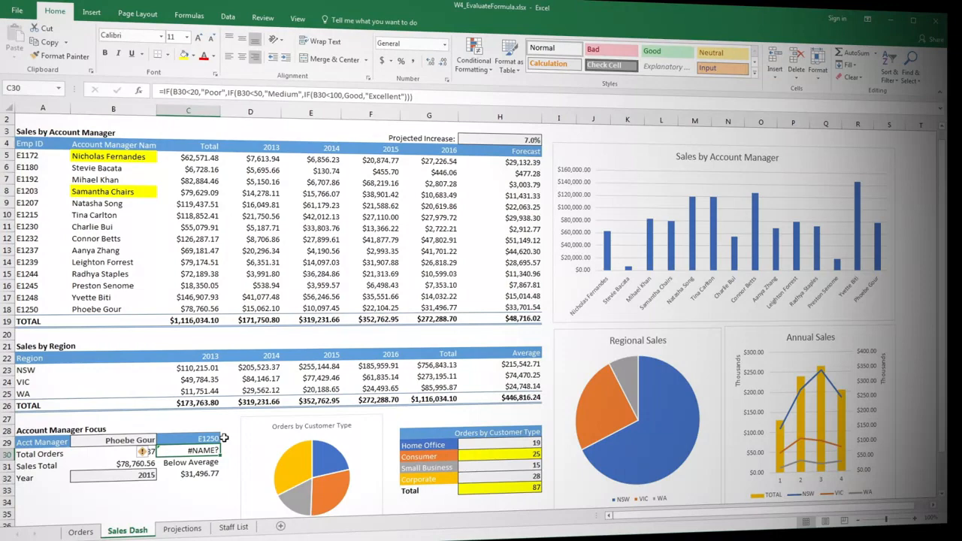
{"action": "left_click", "coordinate": [190, 16]}
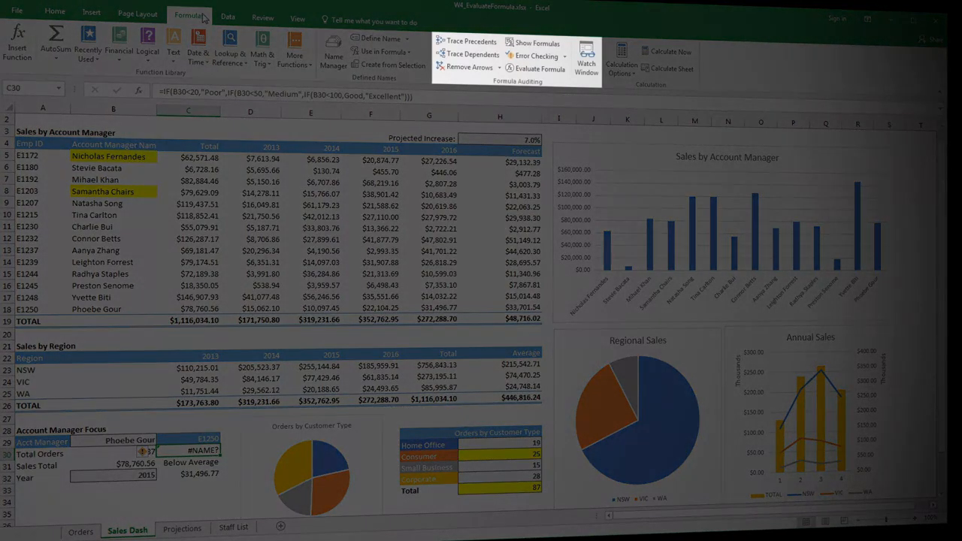
{"action": "left_click", "coordinate": [535, 69]}
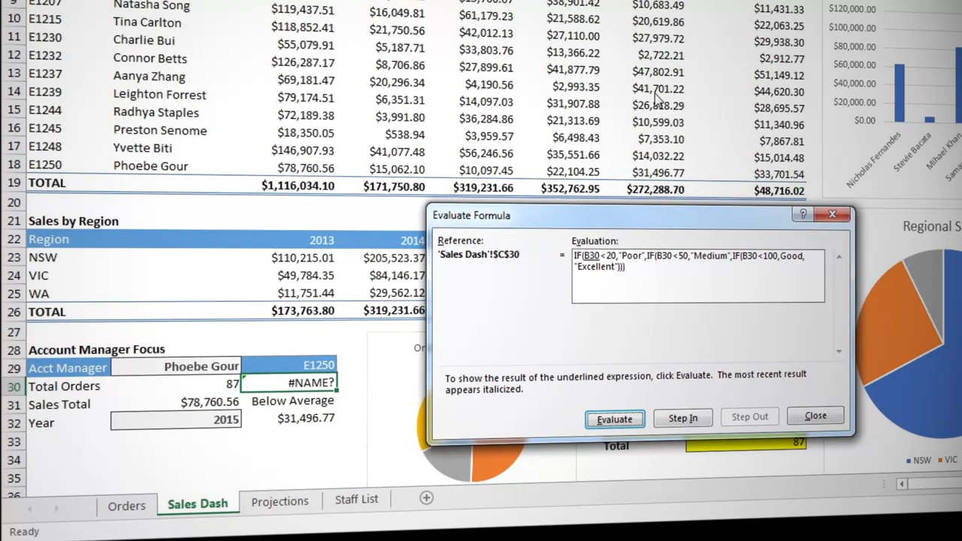
Evaluate the nested IF formula of C30 part by part to its final result, then restart and close the evaluation.
{"action": "left_click", "coordinate": [614, 419]}
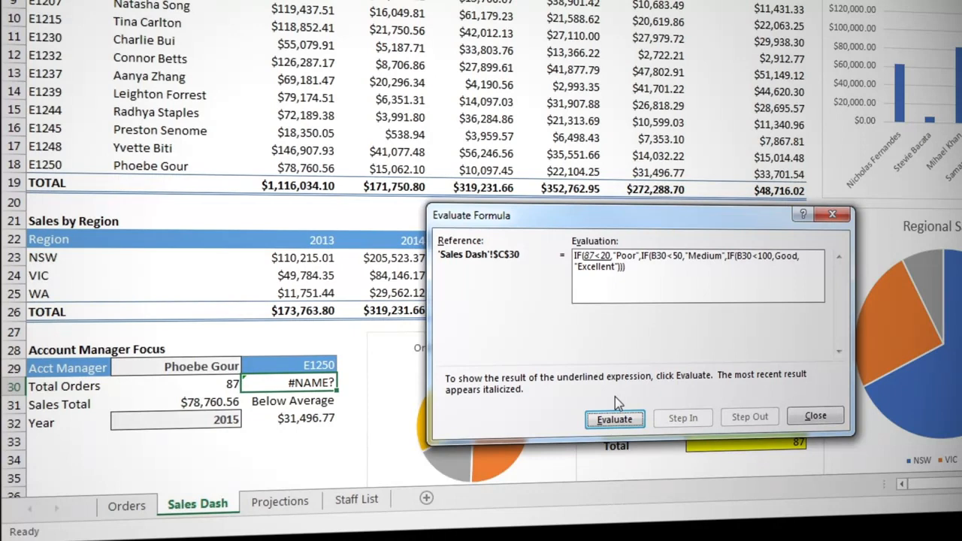
{"action": "left_click", "coordinate": [618, 420]}
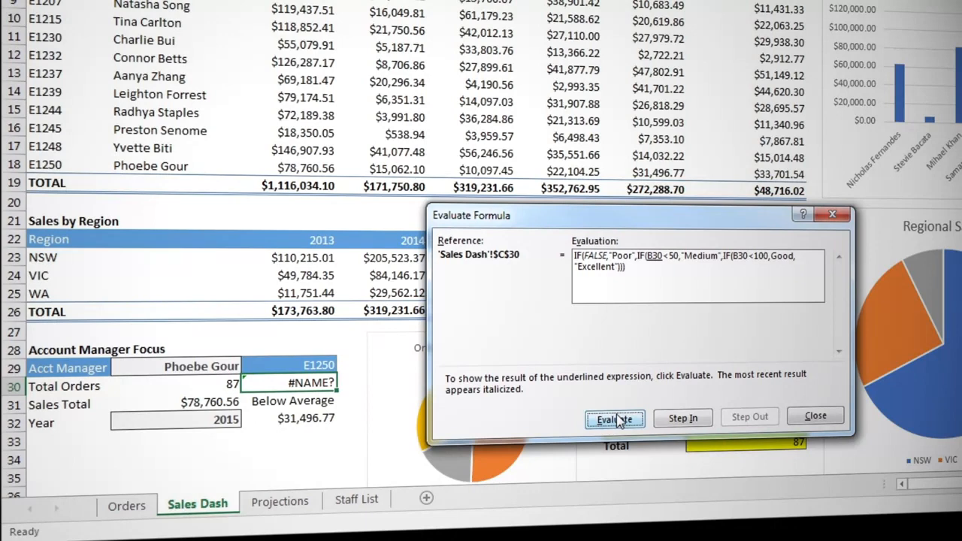
{"action": "left_click", "coordinate": [615, 420]}
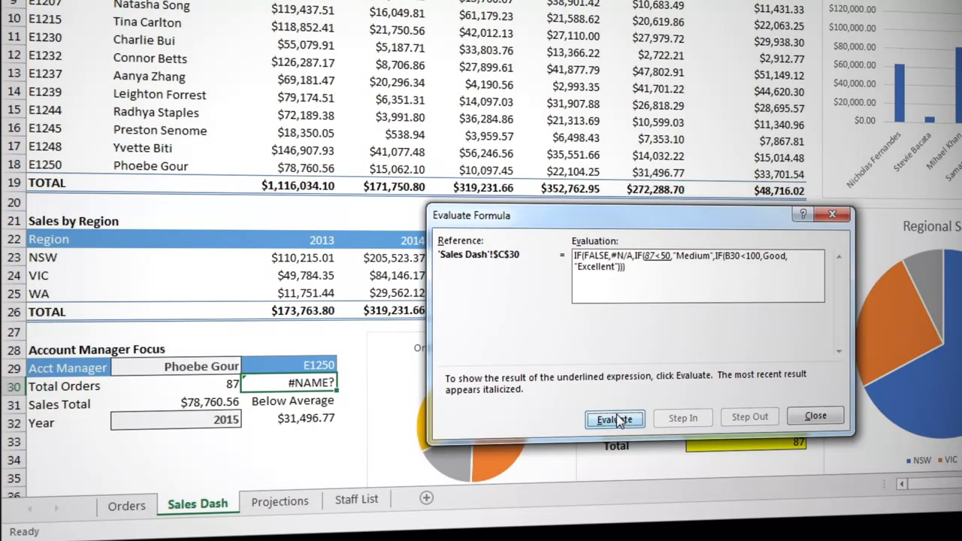
{"action": "left_click", "coordinate": [615, 420]}
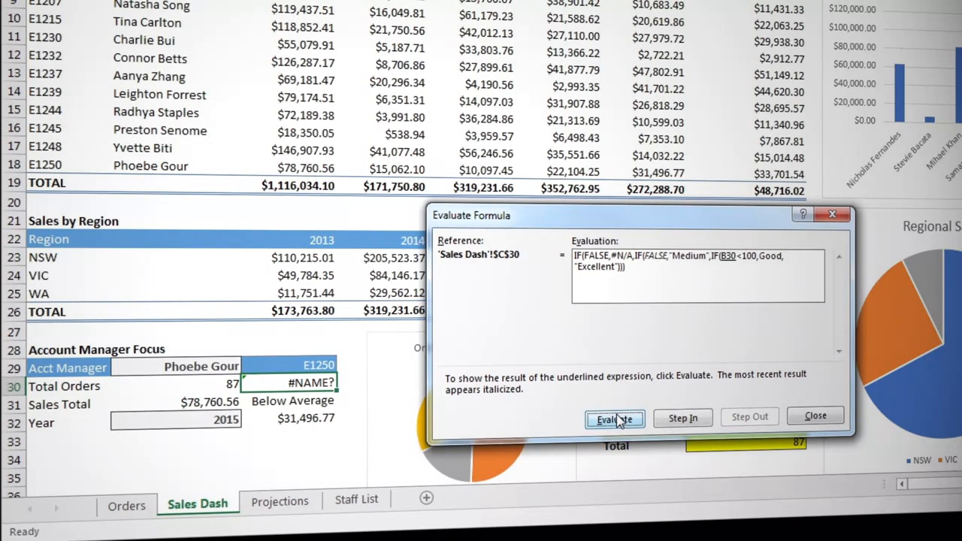
{"action": "left_click", "coordinate": [615, 420]}
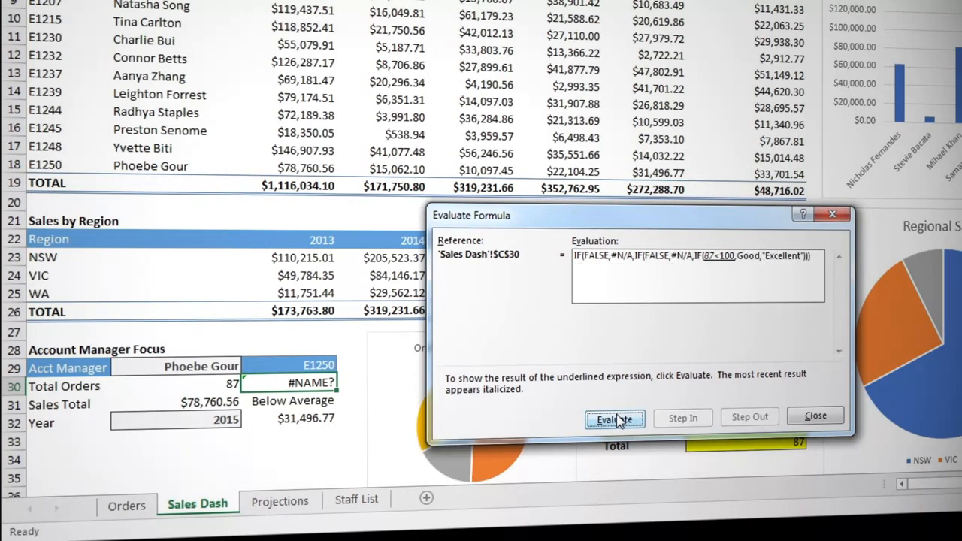
{"action": "left_click", "coordinate": [615, 420]}
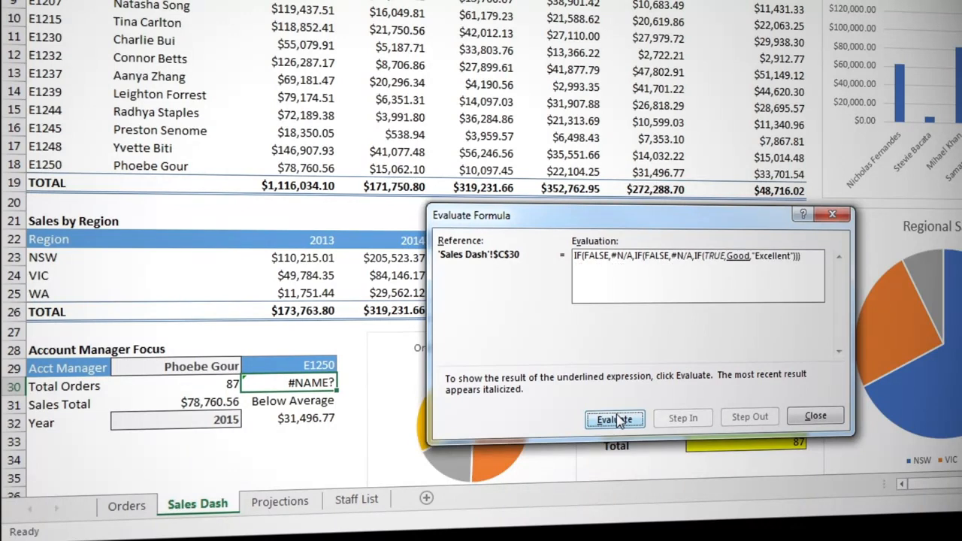
{"action": "left_click", "coordinate": [614, 420]}
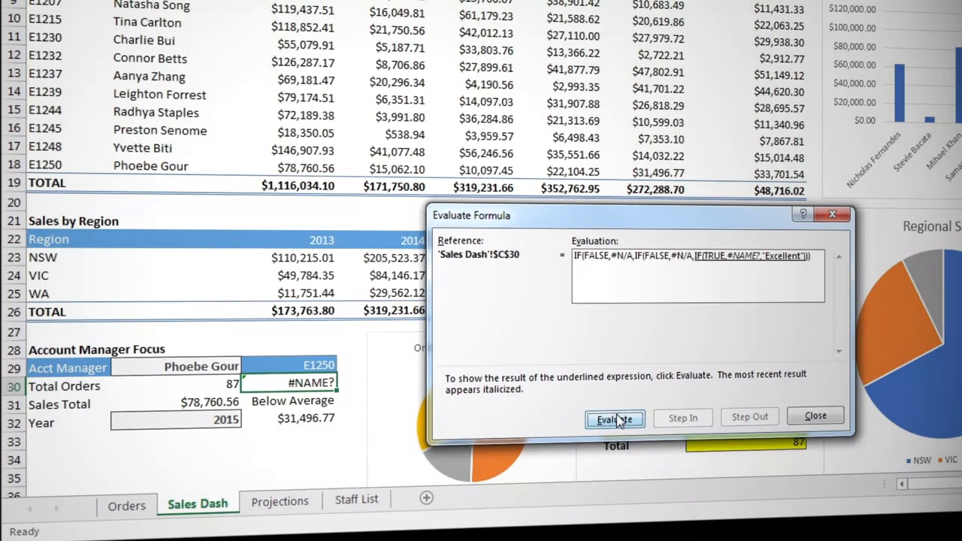
{"action": "left_click", "coordinate": [615, 418]}
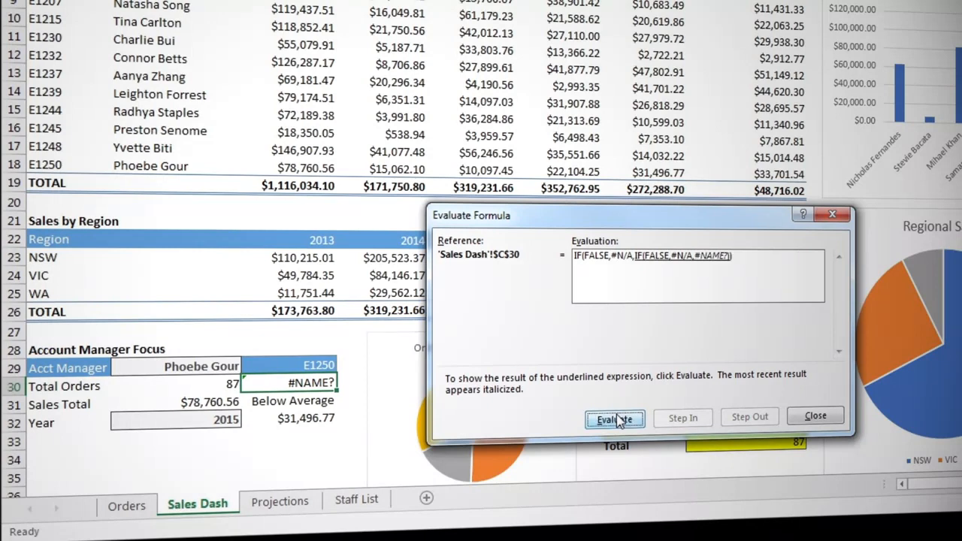
{"action": "left_click", "coordinate": [615, 419]}
{"action": "left_click", "coordinate": [615, 418]}
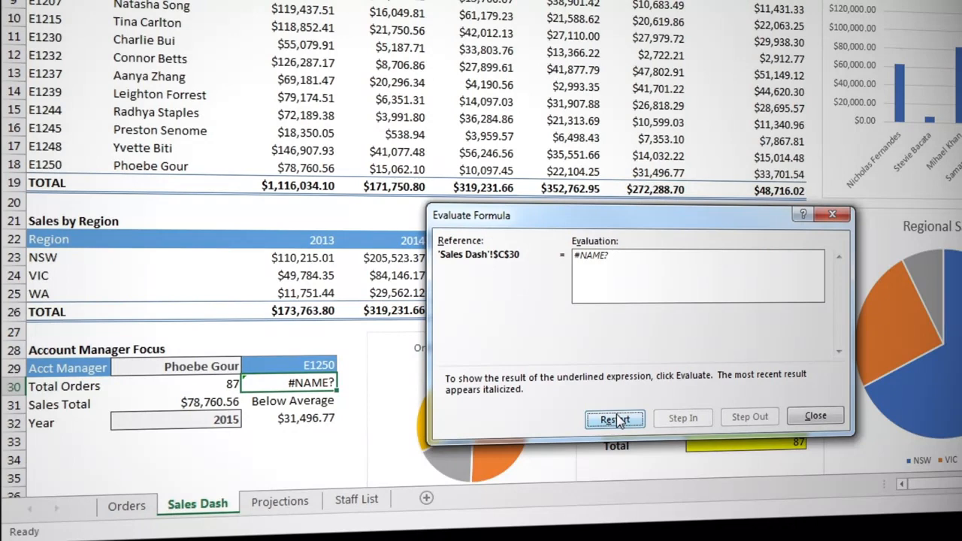
{"action": "left_click", "coordinate": [615, 419]}
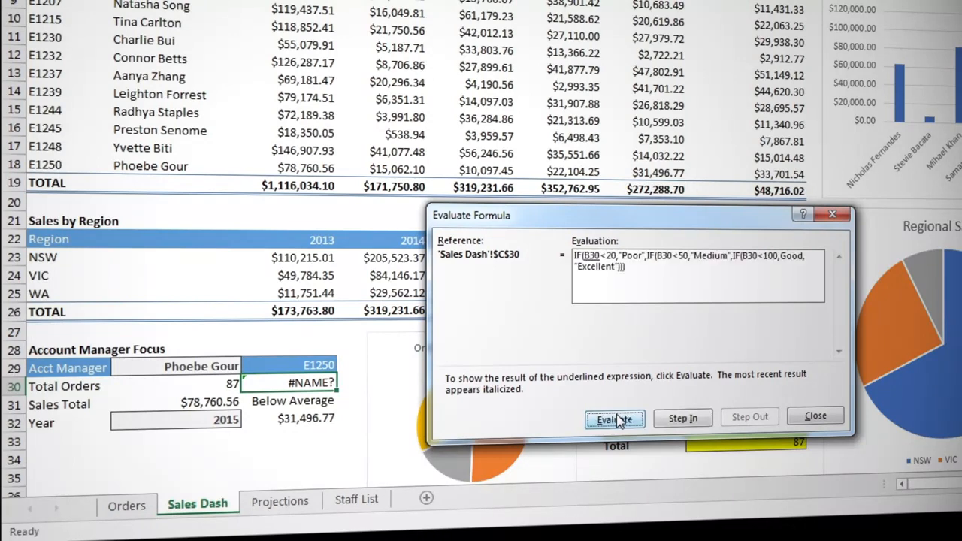
{"action": "left_click", "coordinate": [827, 419]}
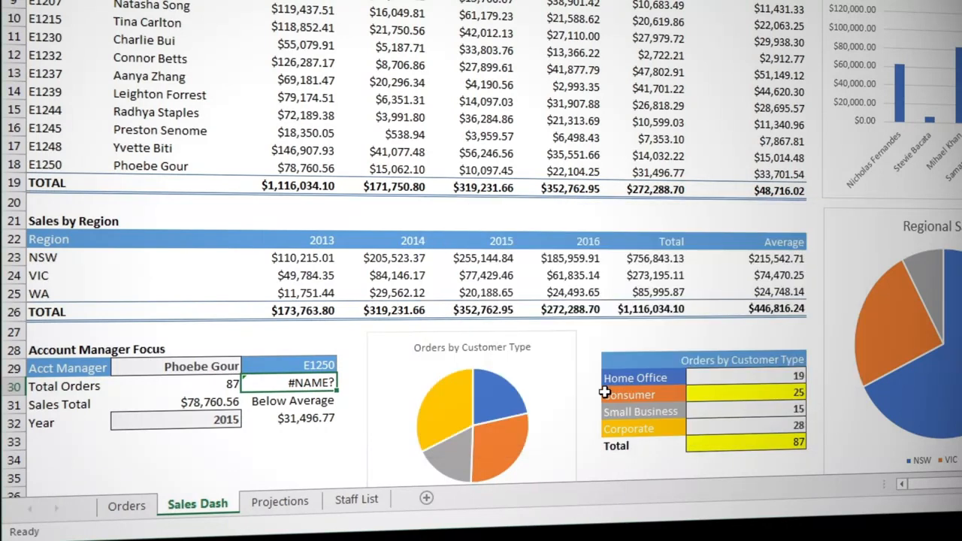
Correct the nested IF formula in C30 by enclosing the word Good in quotation marks.
{"action": "double_click", "coordinate": [308, 383]}
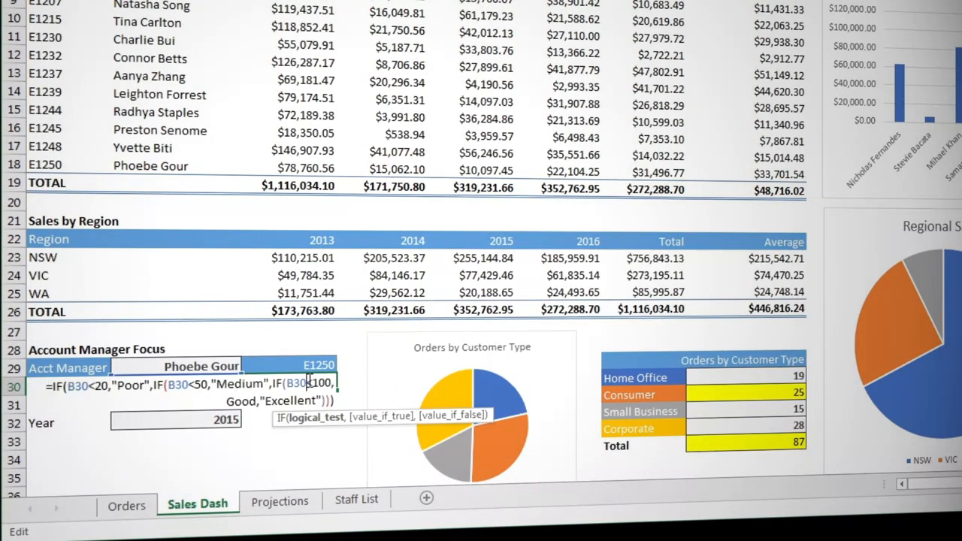
{"action": "left_click", "coordinate": [225, 401]}
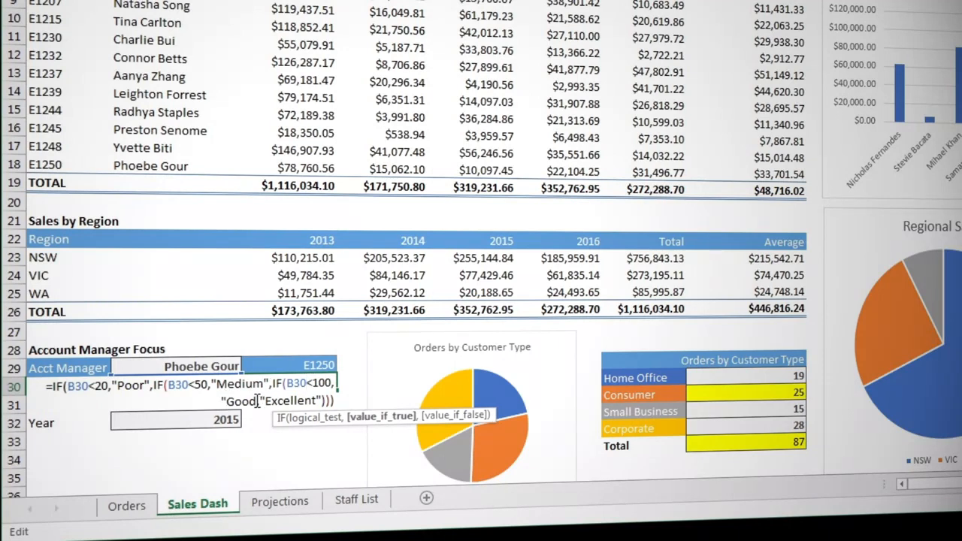
{"action": "type", "text": "\""}
{"action": "key", "text": "Return"}
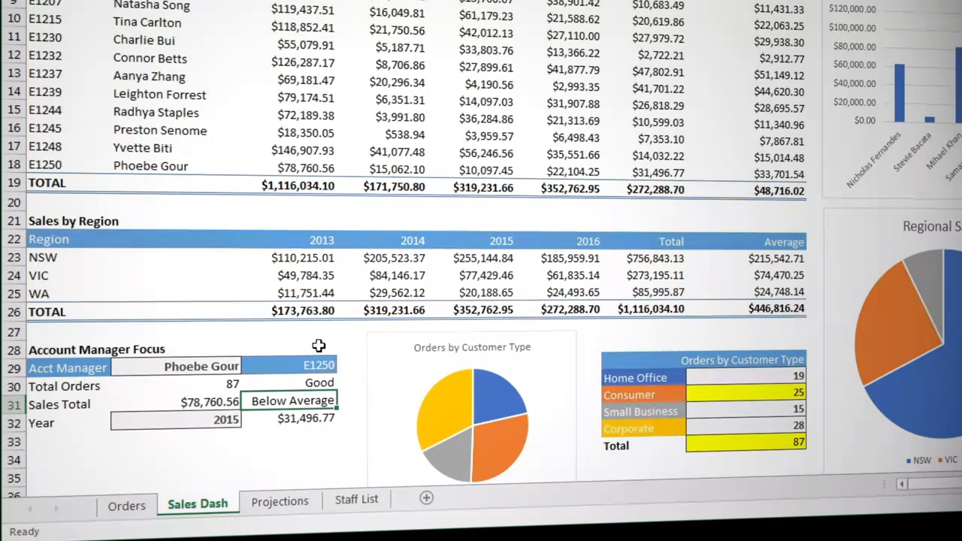
Test the sales lookup by switching the focus year in B32 to 2014 and returning it to 2015.
{"action": "left_click", "coordinate": [232, 419]}
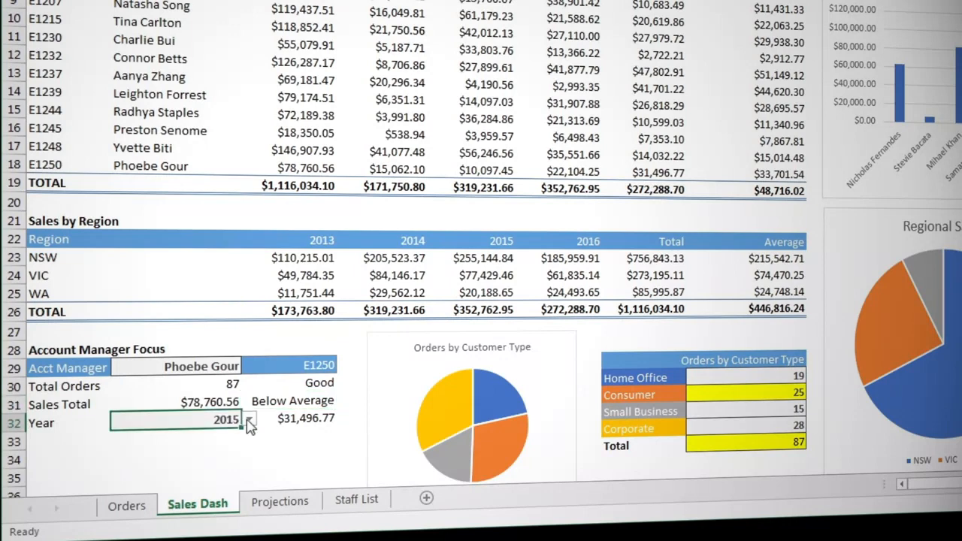
{"action": "left_click", "coordinate": [249, 418]}
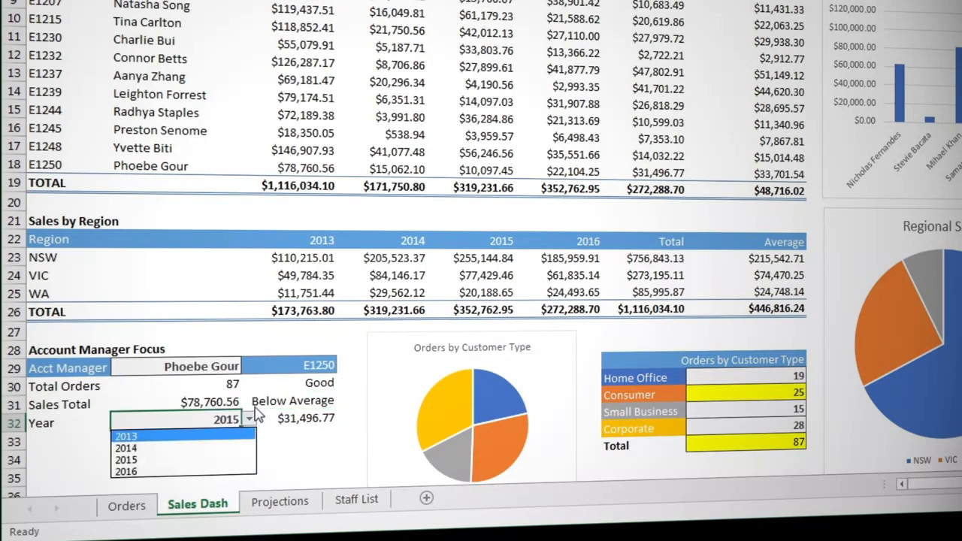
{"action": "left_click", "coordinate": [233, 450]}
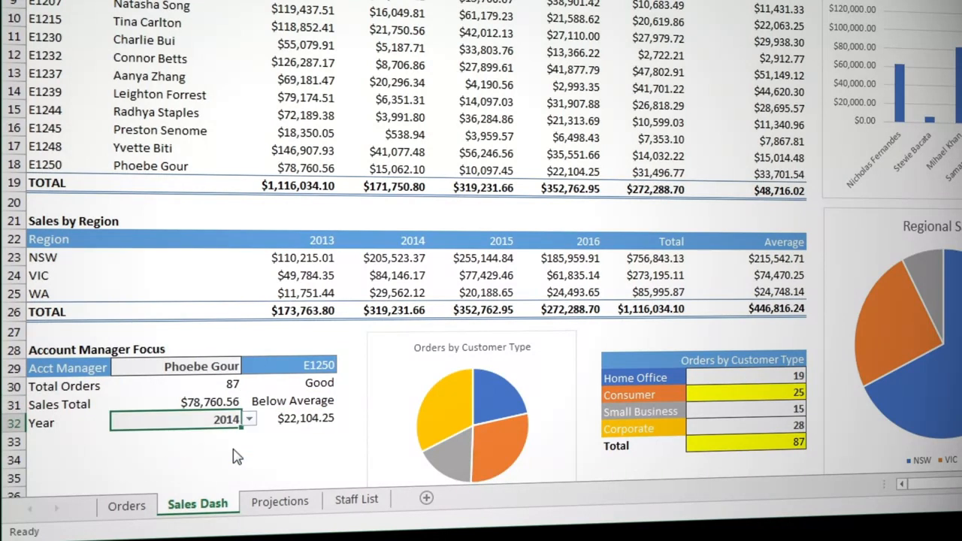
{"action": "left_click", "coordinate": [250, 419]}
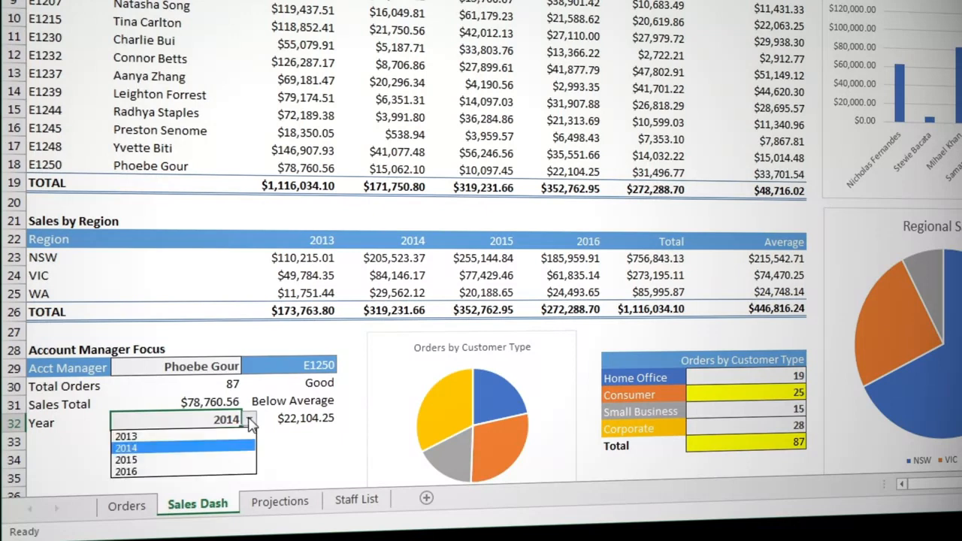
{"action": "left_click", "coordinate": [236, 449]}
{"action": "left_click", "coordinate": [250, 419]}
{"action": "left_click", "coordinate": [233, 461]}
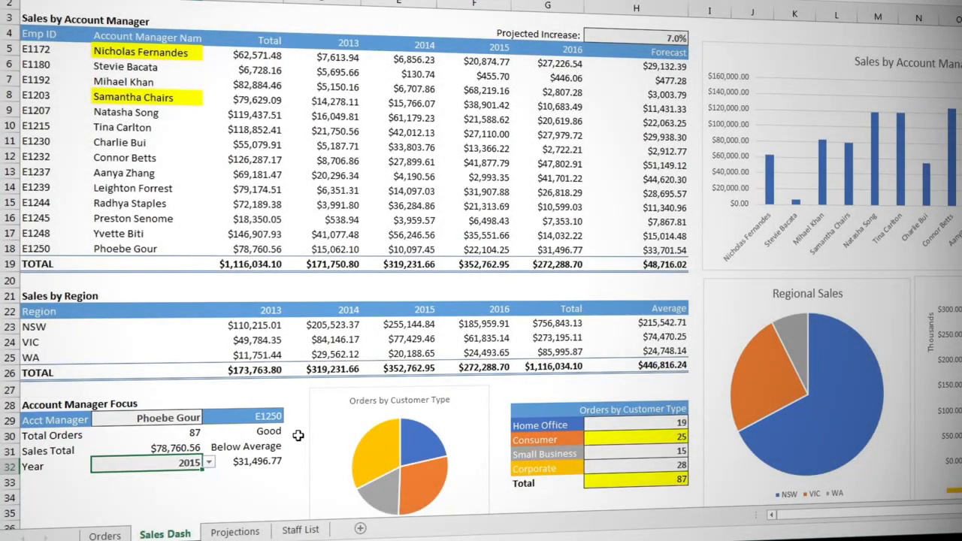
Review the INDEX and MATCH formula in cell C32 without changing it and start Evaluate Formula on that cell.
{"action": "double_click", "coordinate": [257, 461]}
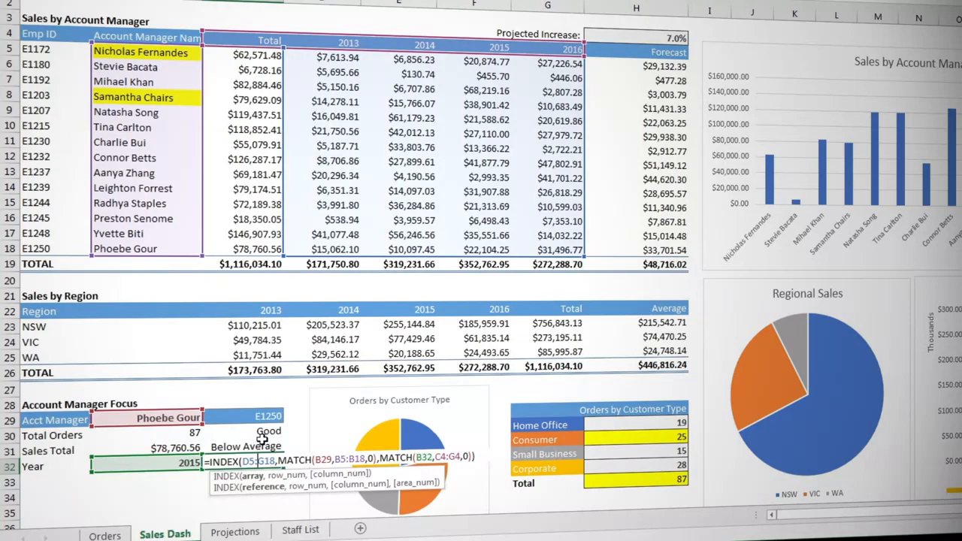
{"action": "key", "text": "ctrl+Return"}
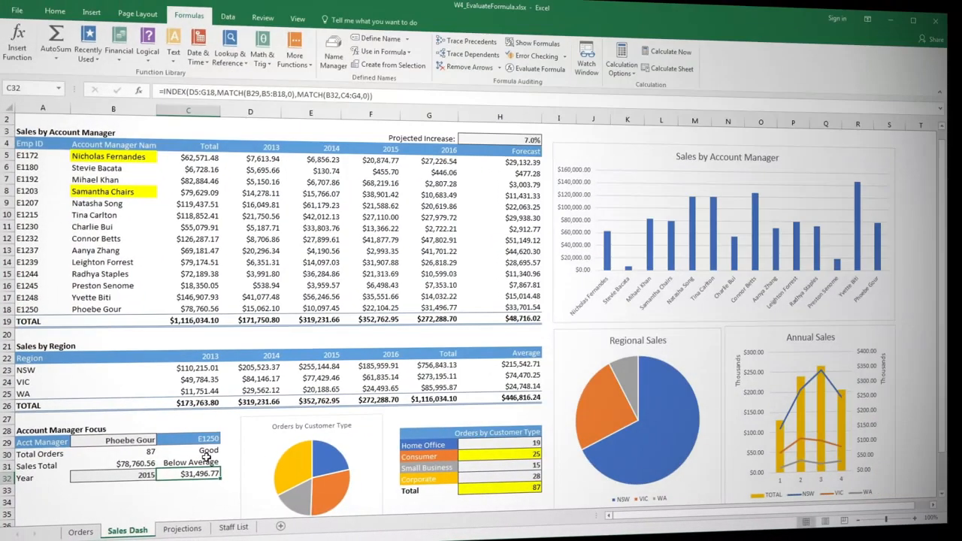
{"action": "left_click", "coordinate": [526, 71]}
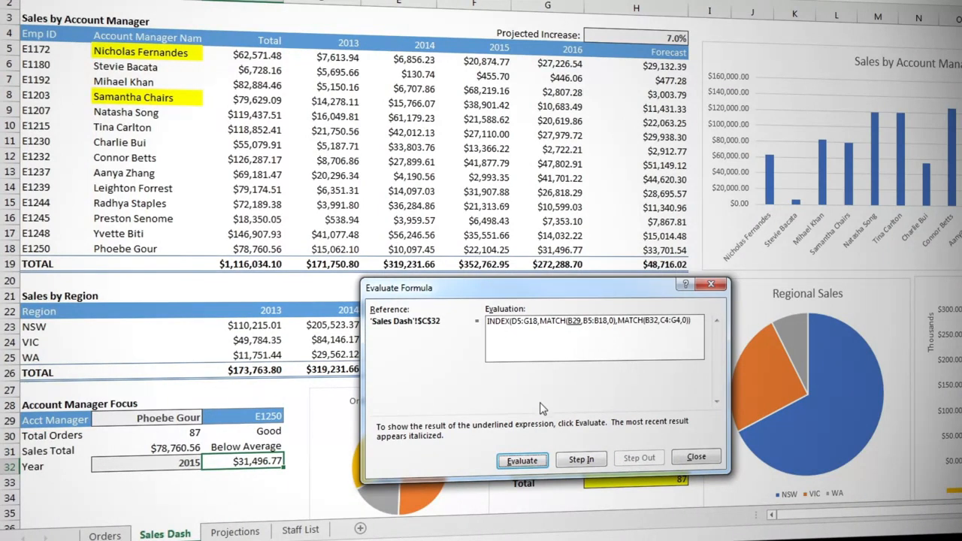
Evaluate the formula of C32 part by part until both MATCH functions are resolved, and close the evaluation.
{"action": "left_click", "coordinate": [522, 461]}
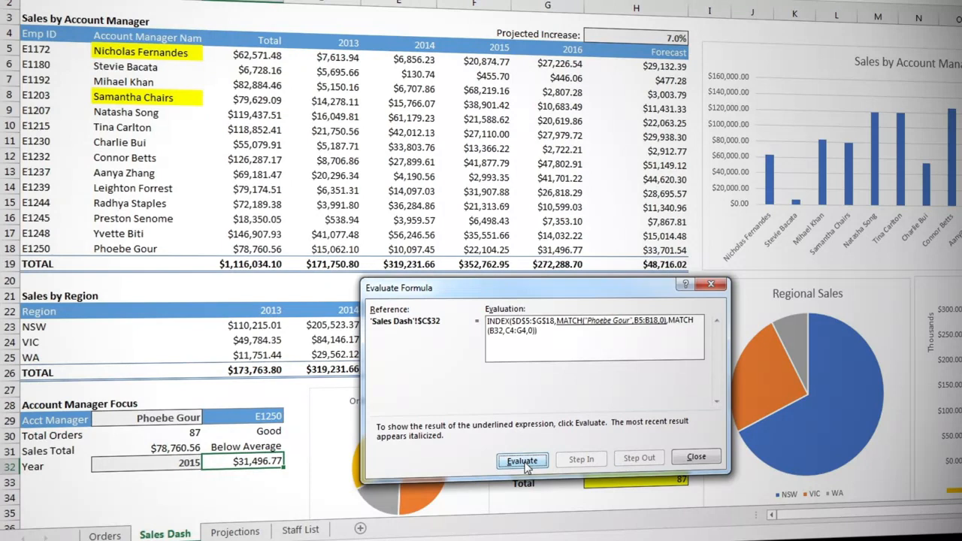
{"action": "left_click", "coordinate": [523, 461]}
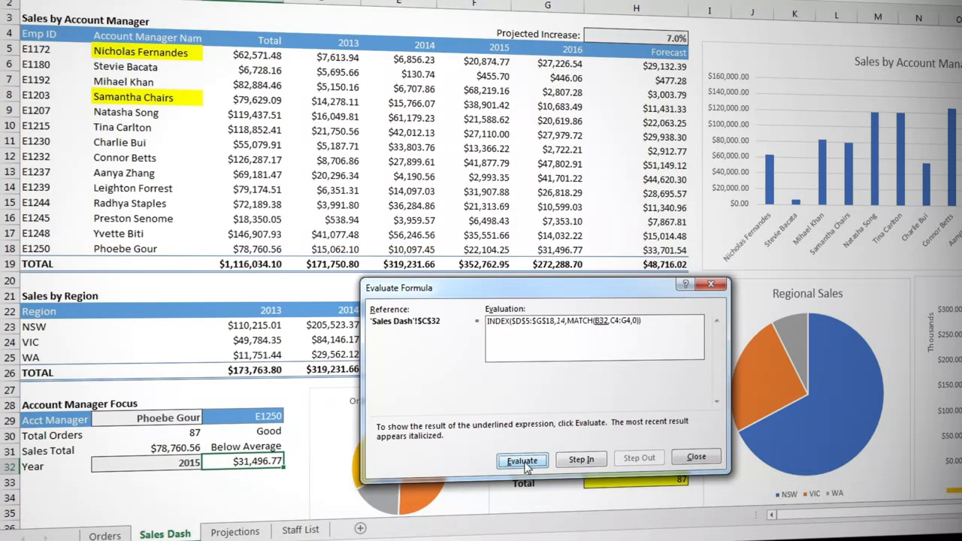
{"action": "left_click", "coordinate": [523, 461]}
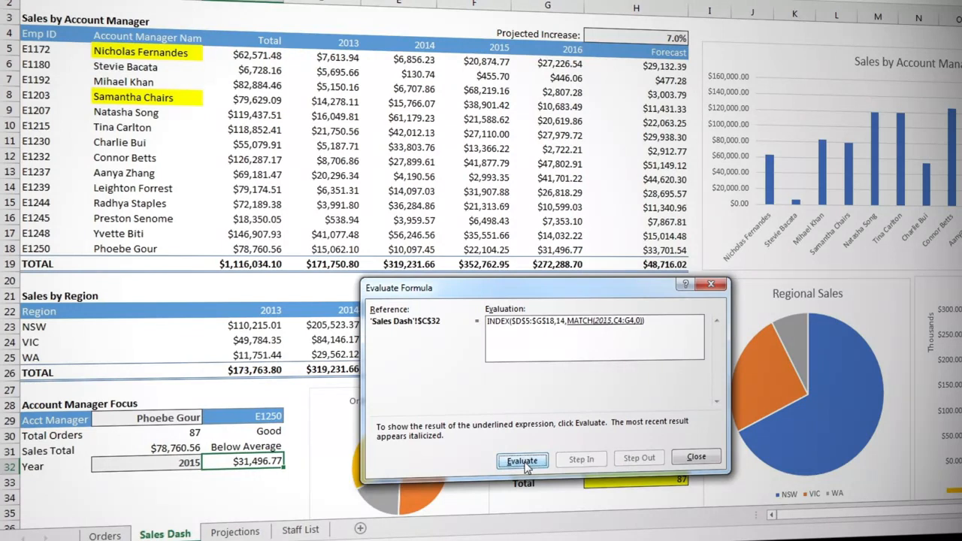
{"action": "left_click", "coordinate": [525, 464]}
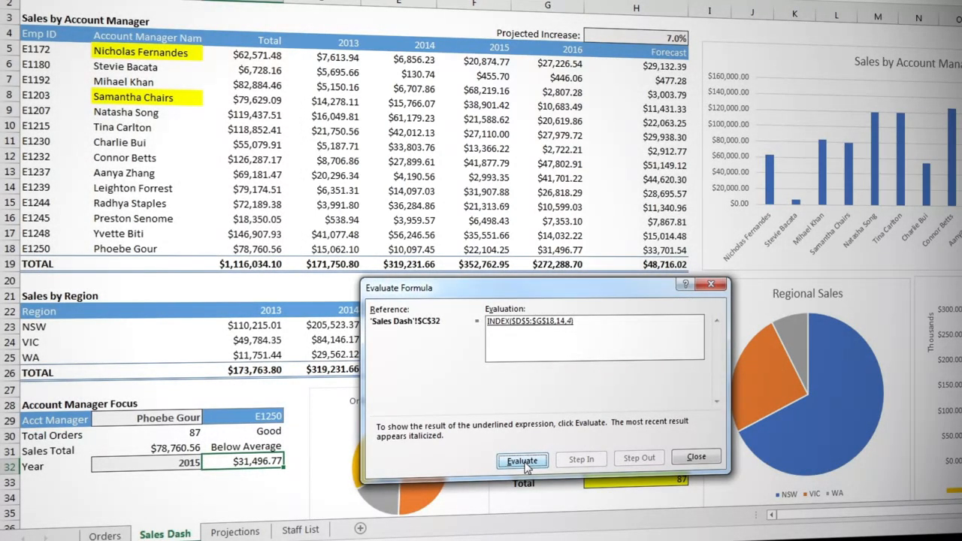
{"action": "left_click", "coordinate": [697, 457]}
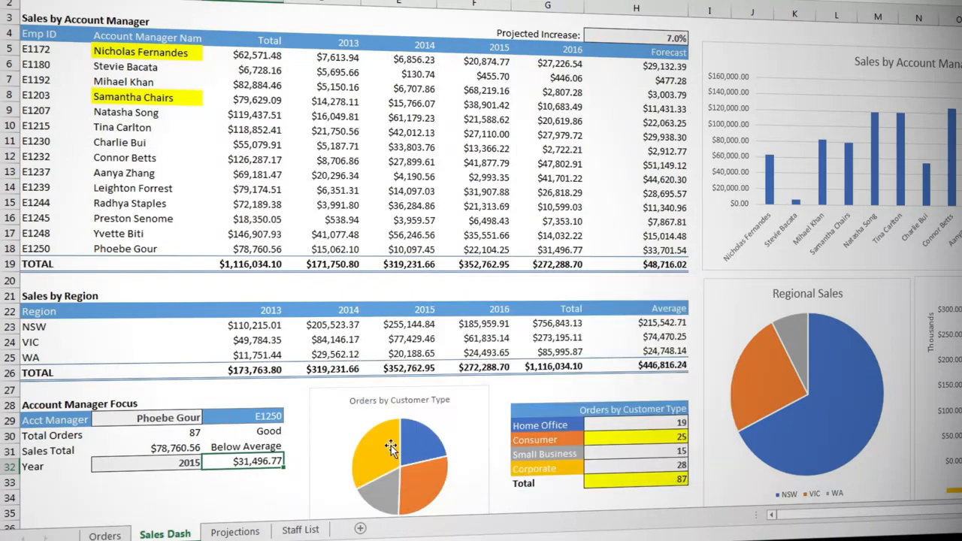
Correct the second MATCH in the C32 formula so that its lookup range is D4:G4.
{"action": "double_click", "coordinate": [262, 459]}
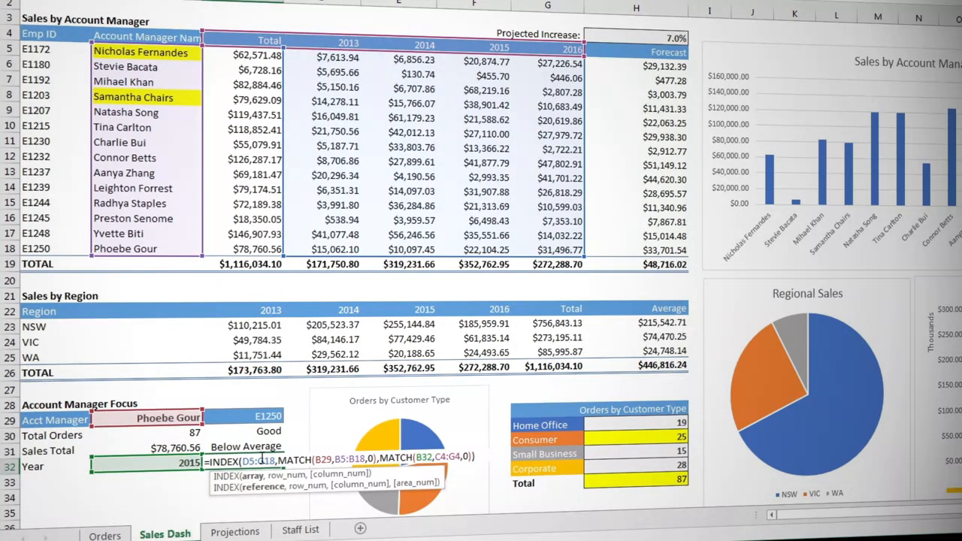
{"action": "left_click", "coordinate": [440, 457]}
{"action": "key", "text": "BackSpace"}
{"action": "type", "text": "D"}
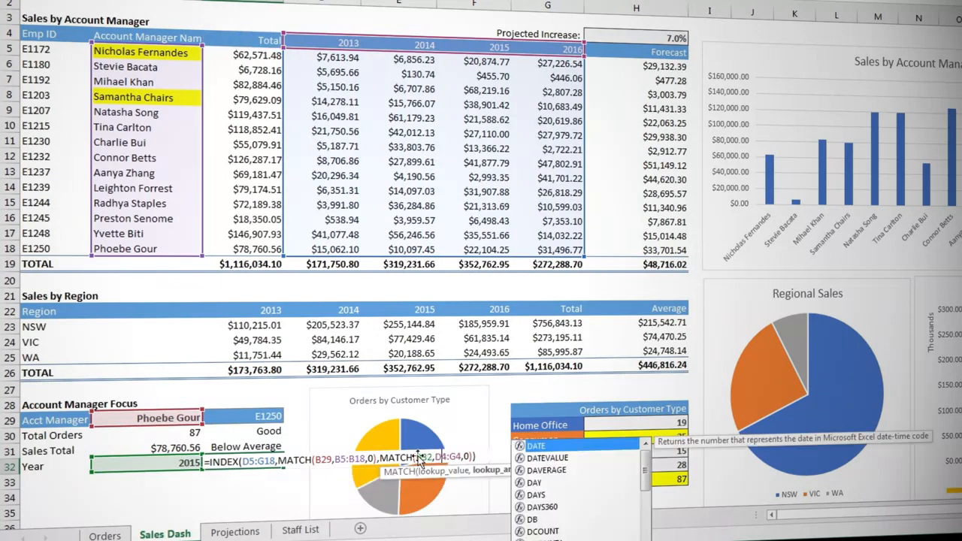
{"action": "key", "text": "Return"}
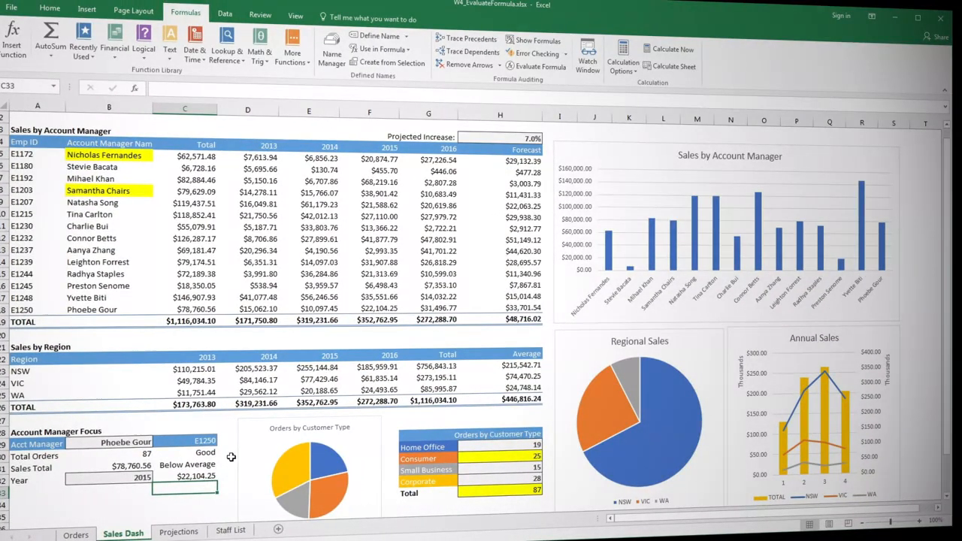
Open the Watch Window and add a watch on the total Projected Profit in cell E8 of the Projections sheet.
{"action": "left_click", "coordinate": [589, 61]}
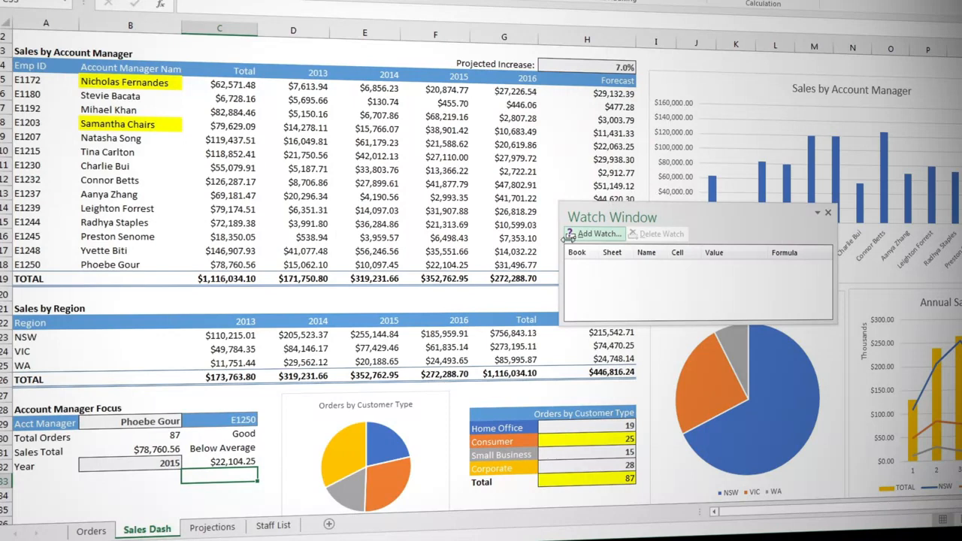
{"action": "left_click", "coordinate": [209, 529]}
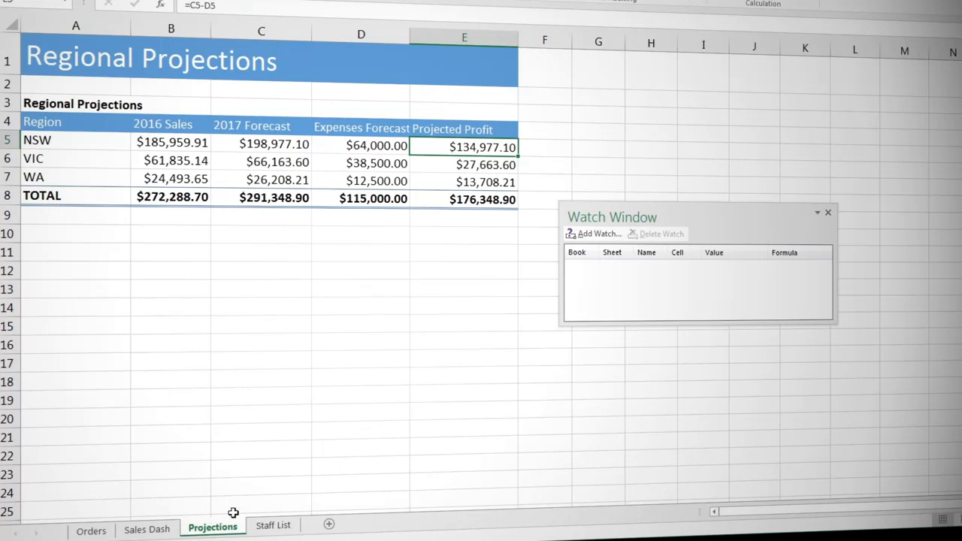
{"action": "left_click", "coordinate": [448, 202]}
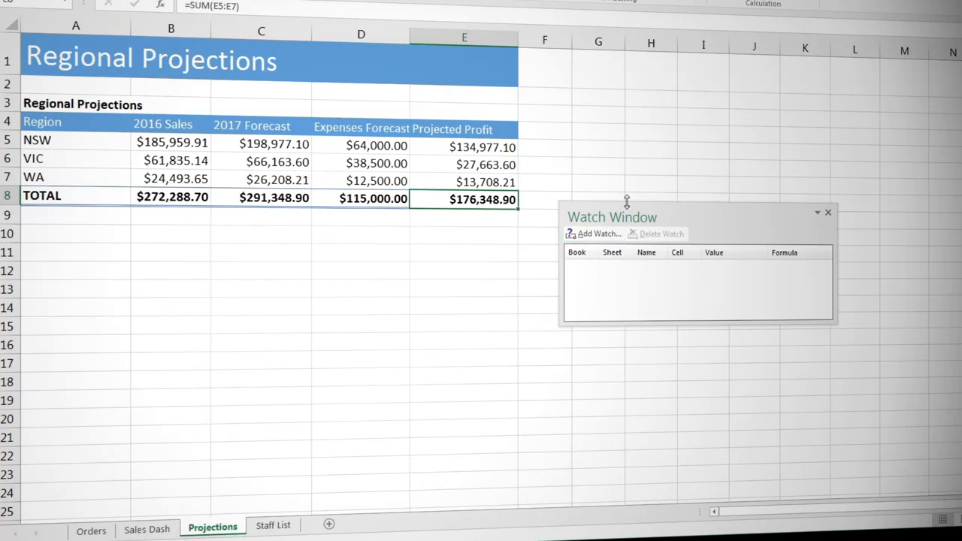
{"action": "left_click", "coordinate": [609, 234]}
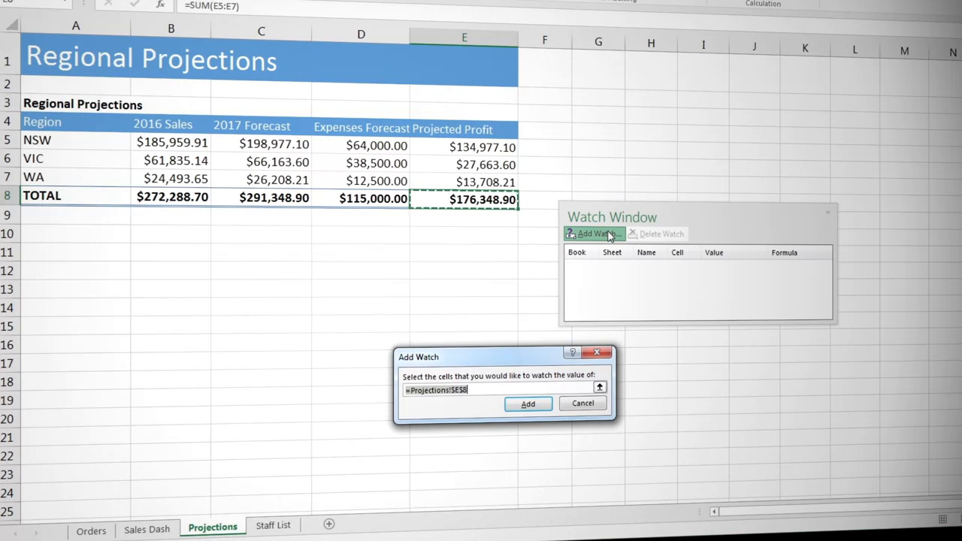
{"action": "left_click", "coordinate": [528, 403]}
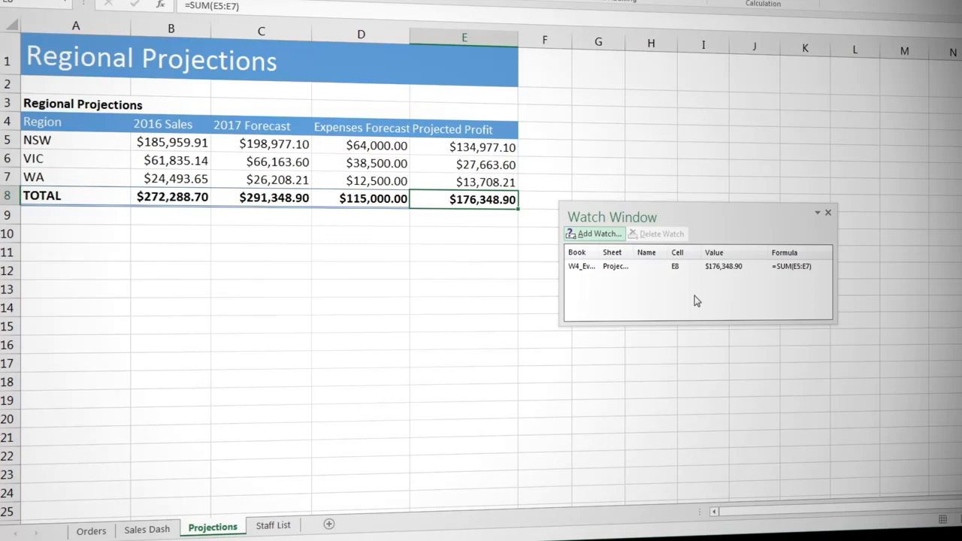
Set the Projected Increase in H3 on the Sales Dash sheet to 8%.
{"action": "left_click", "coordinate": [144, 530]}
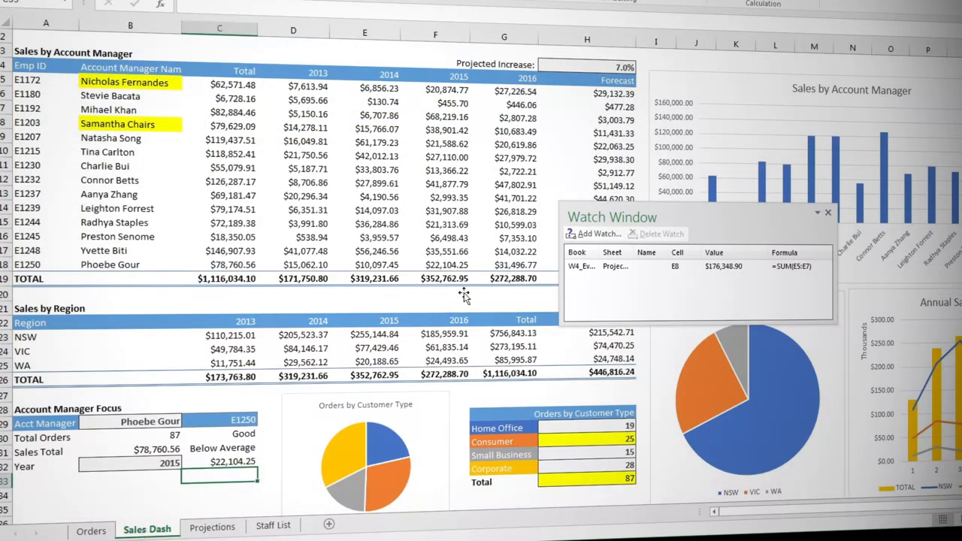
{"action": "double_click", "coordinate": [585, 65]}
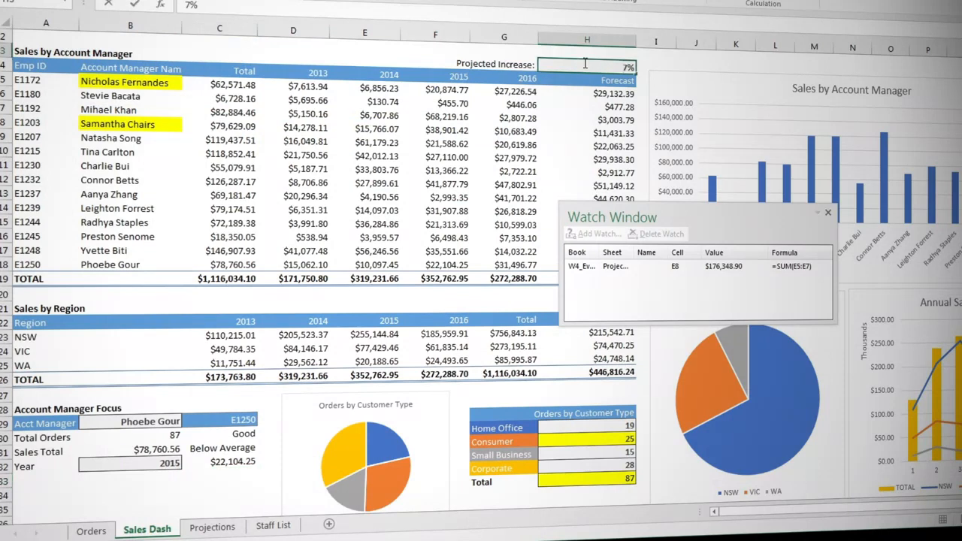
{"action": "key", "text": "BackSpace"}
{"action": "type", "text": "8"}
{"action": "key", "text": "Return"}
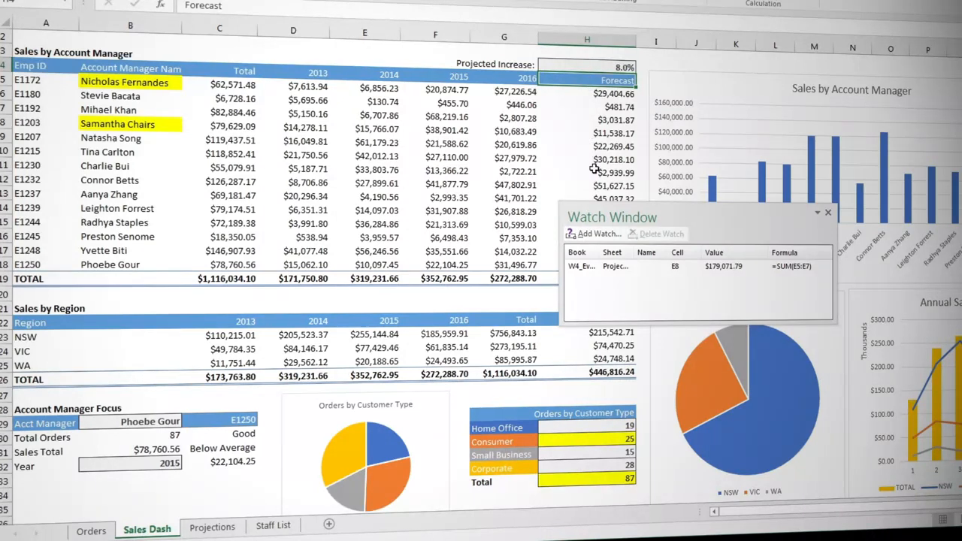
Delete the watch on Projections cell E8 and close the Watch Window.
{"action": "left_click", "coordinate": [601, 268]}
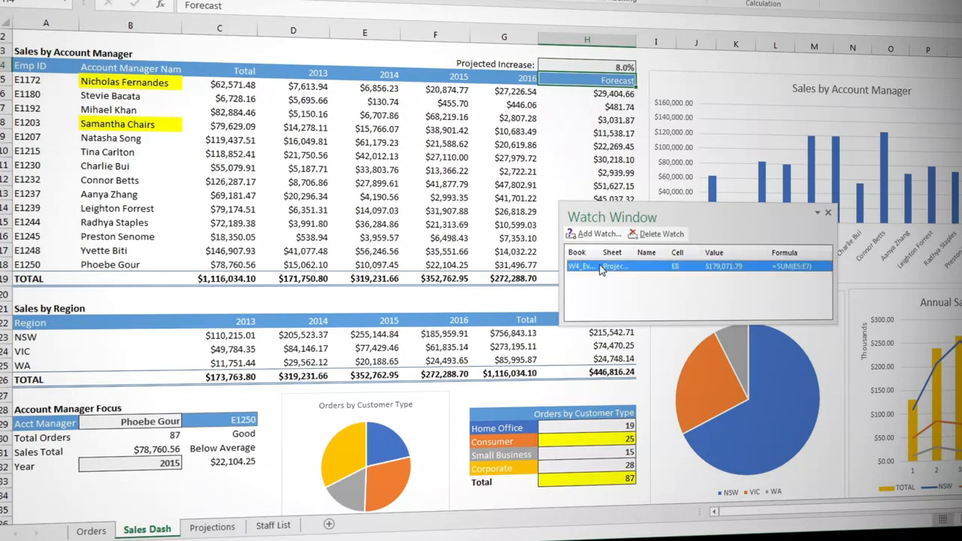
{"action": "left_click", "coordinate": [659, 236]}
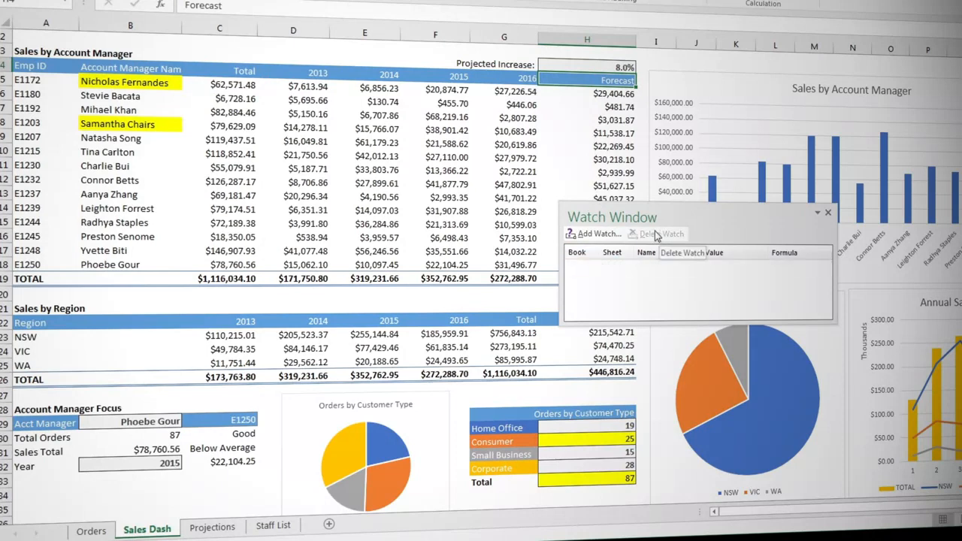
{"action": "left_click", "coordinate": [827, 215]}
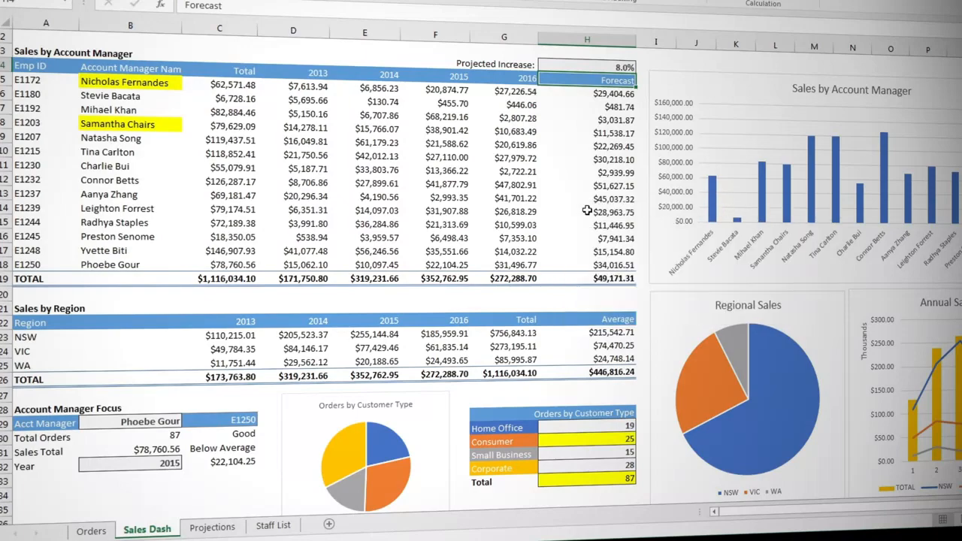